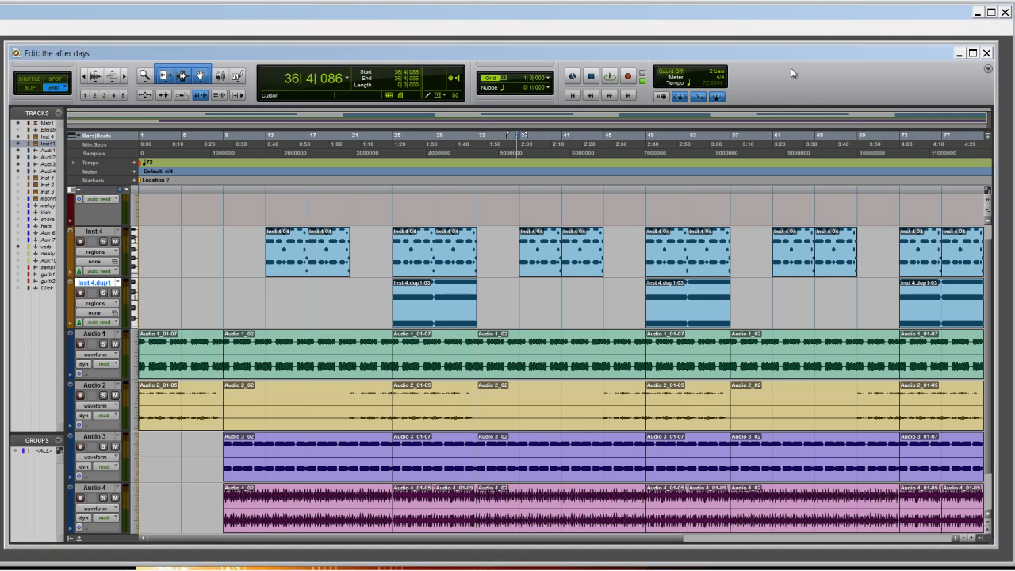
Step: Show the Mix window and examine the EQ 3 7-Band settings on the Audio 1 track
key(ctrl+equal)
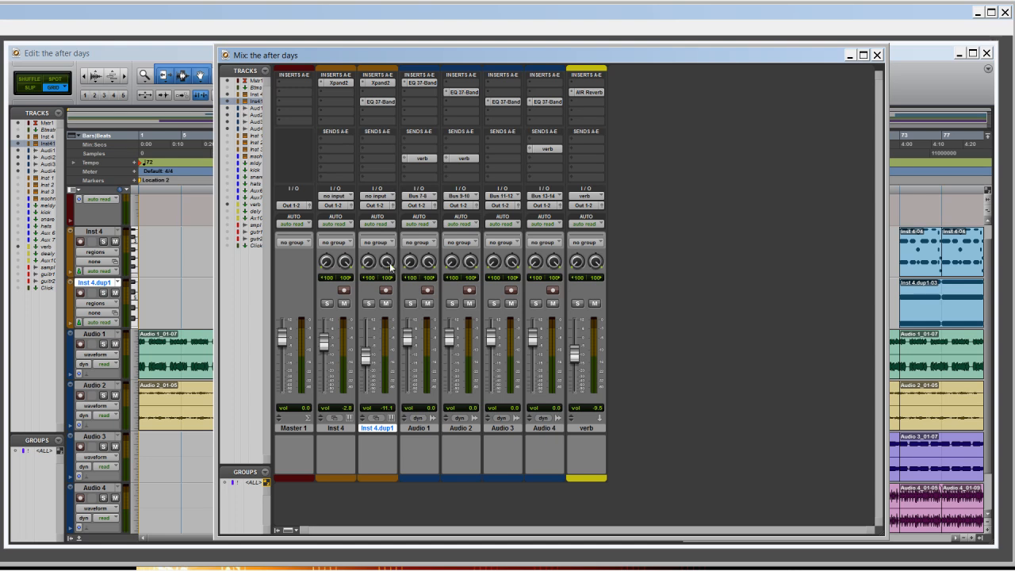
click(929, 87)
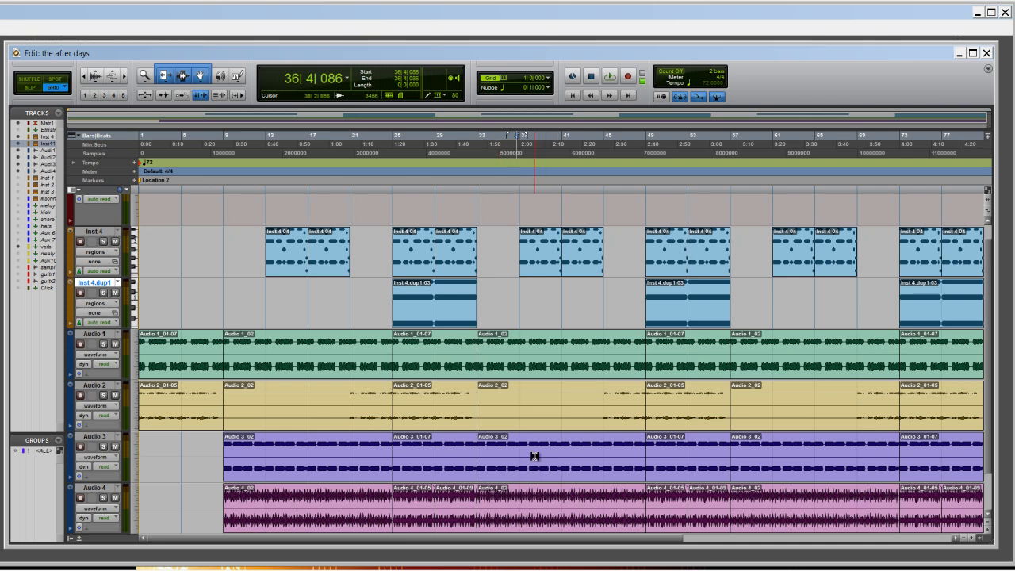
key(ctrl+equal)
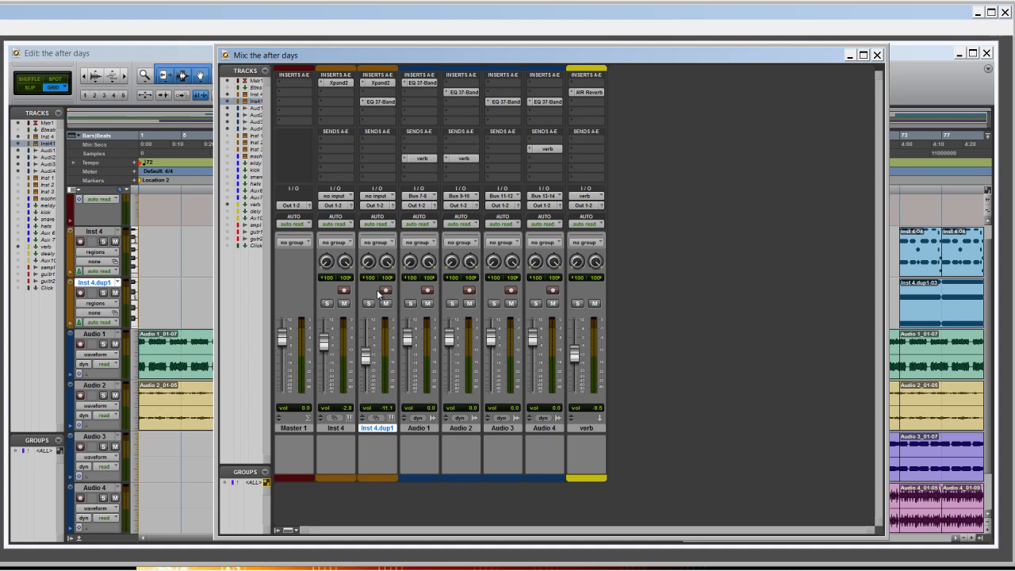
click(421, 82)
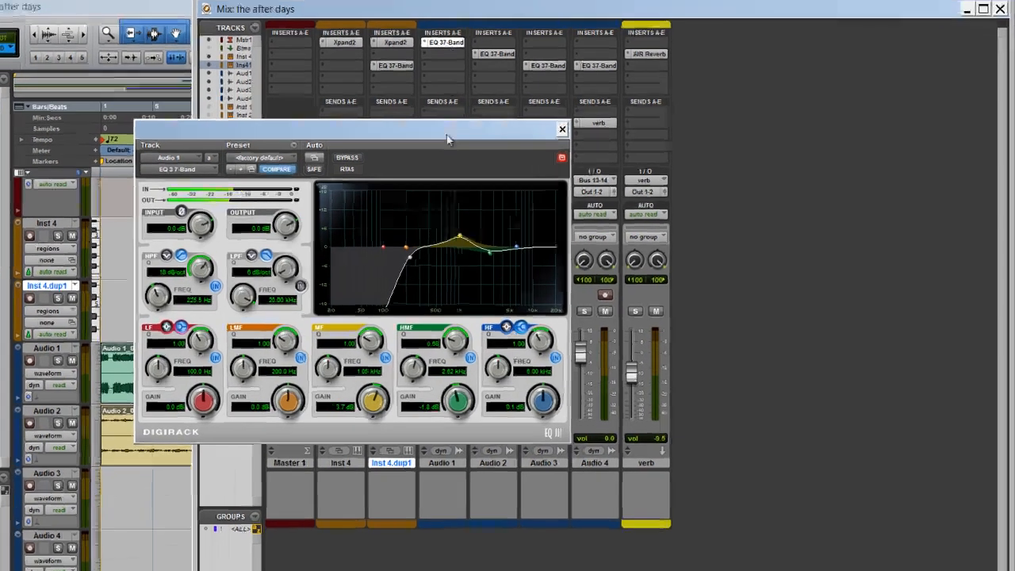
drag(444, 132, 516, 148)
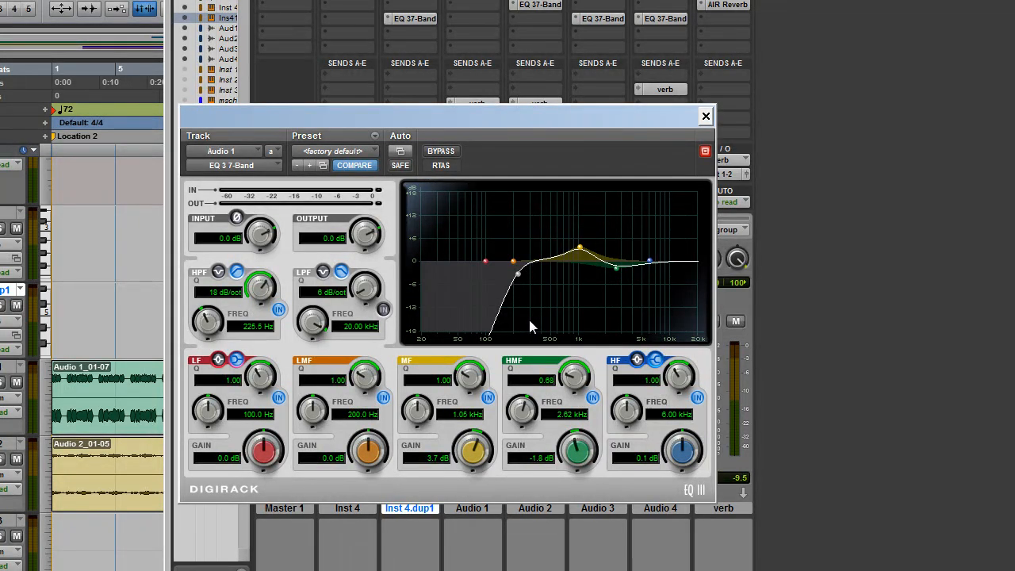
click(706, 116)
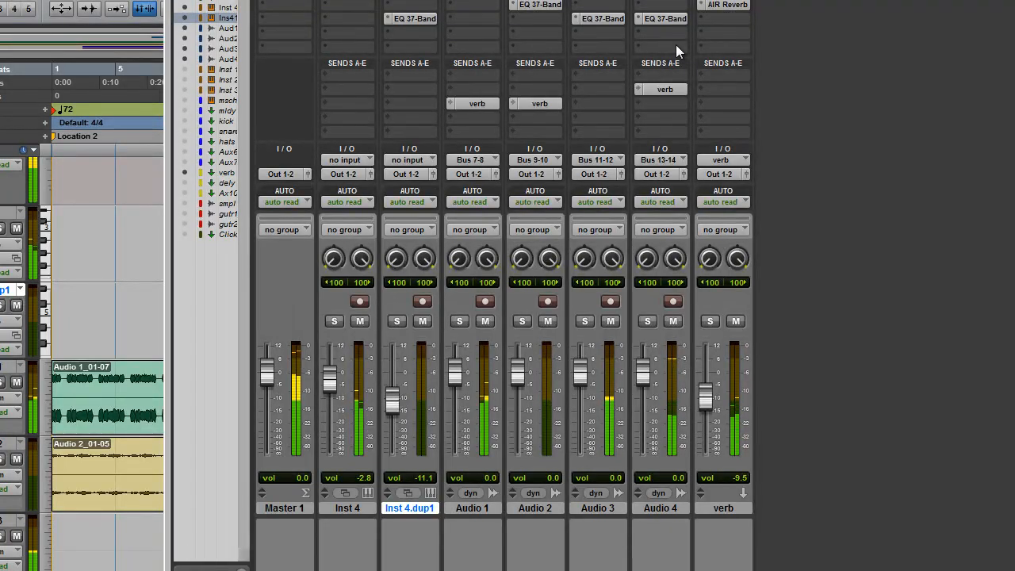
Step: Enable the high-pass filter in Audio 4's EQ 3 7-Band with a 24 dB/oct slope at 32.3 Hz
click(664, 18)
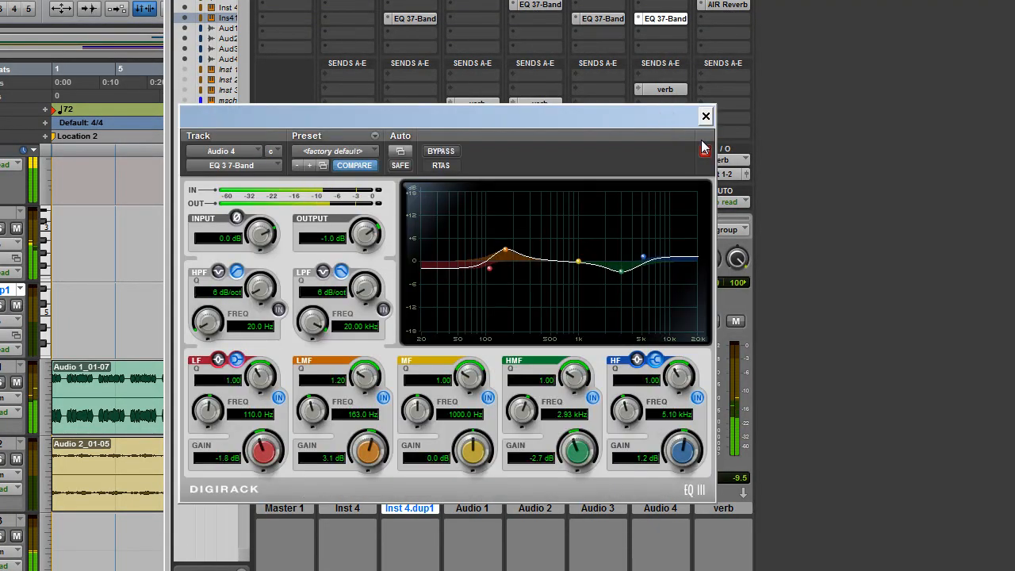
drag(703, 148, 744, 168)
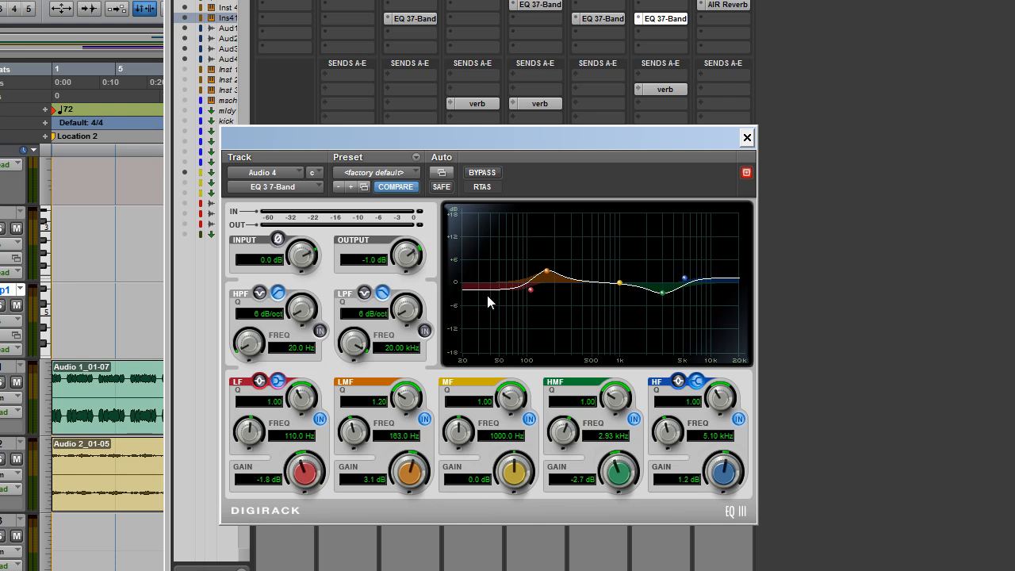
click(318, 327)
drag(308, 314, 309, 184)
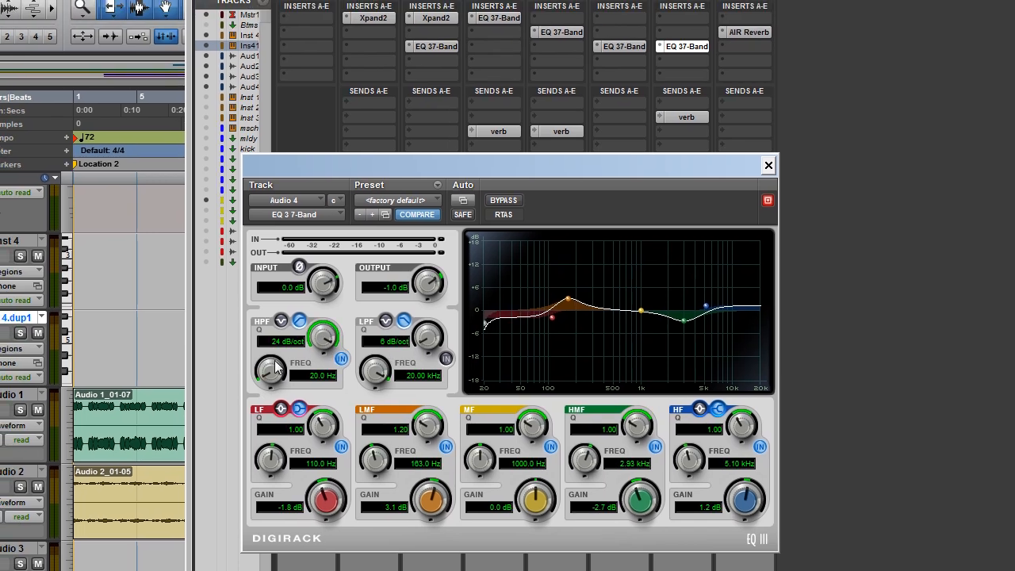
drag(251, 338, 251, 324)
drag(272, 358, 271, 368)
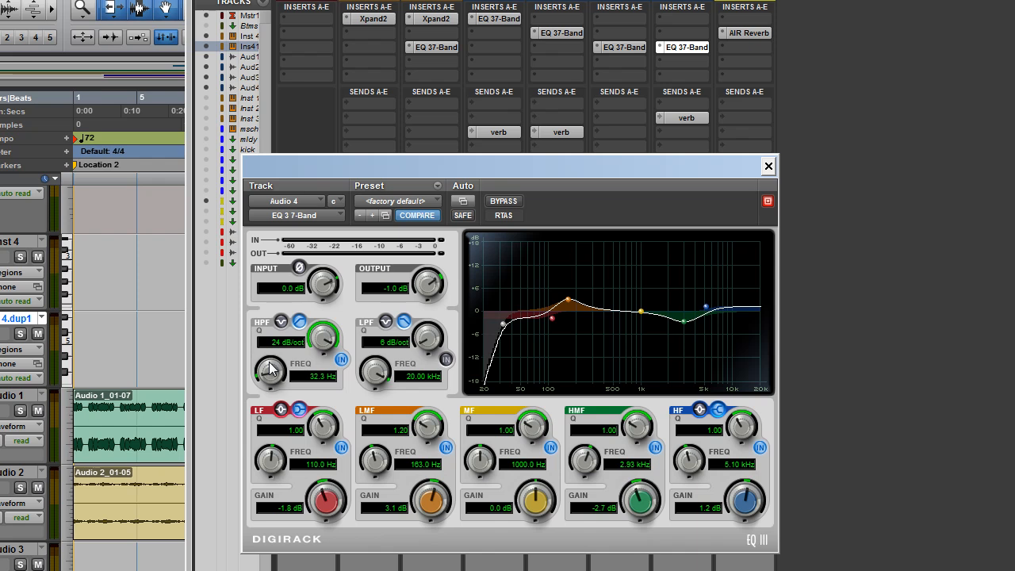
Step: Compare the EQ 3 7-Band curves of the Audio 3 and Audio 4 tracks
click(632, 51)
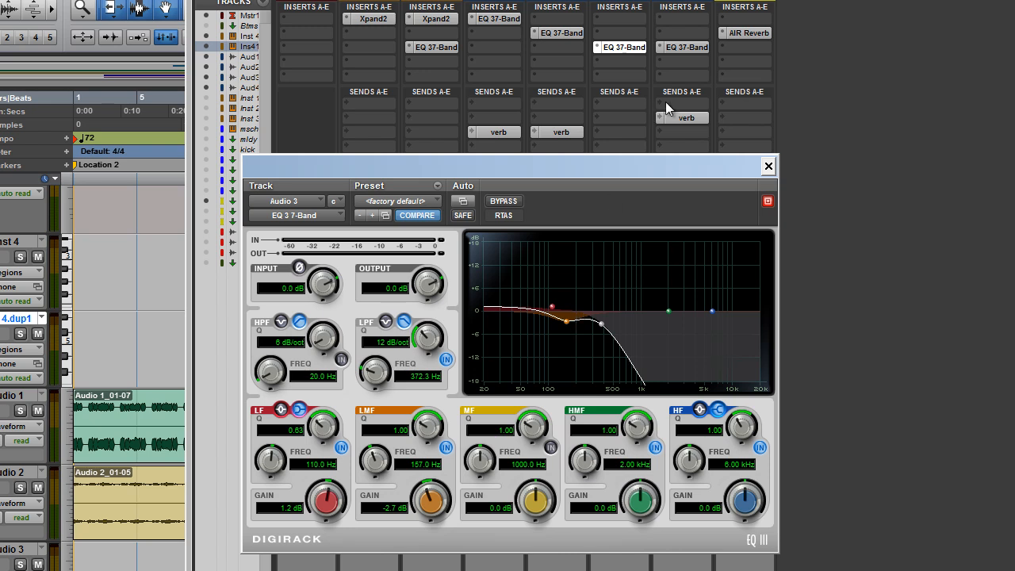
click(688, 47)
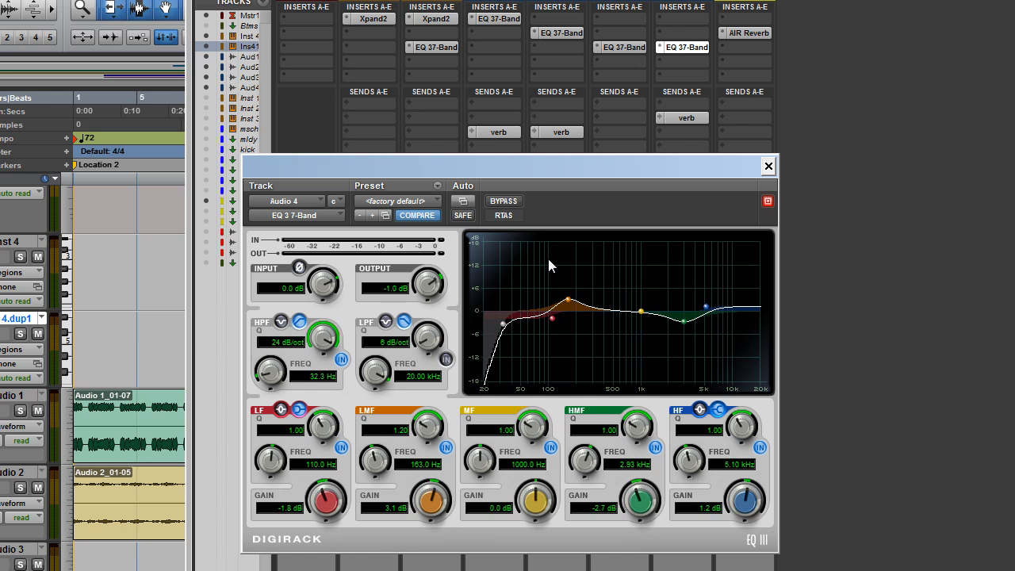
click(632, 47)
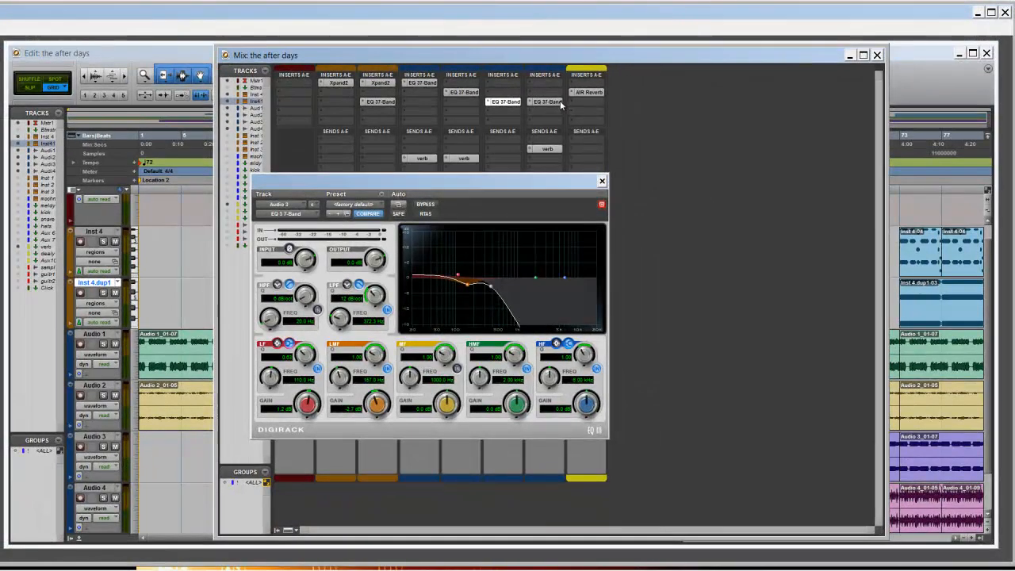
click(560, 101)
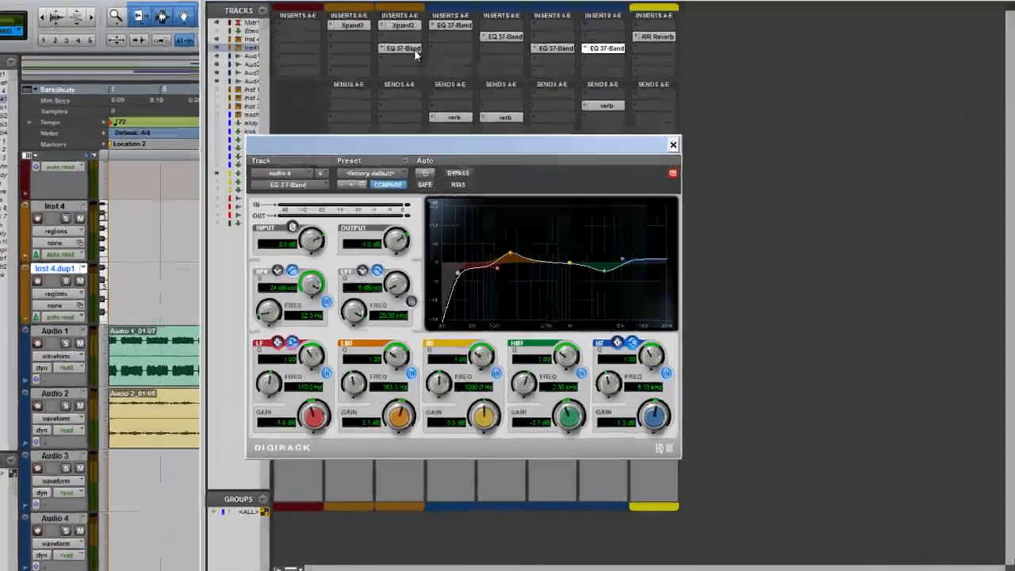
Step: Review the EQ curves on Inst 4.dup1, Audio 1 and Audio 3, keeping the plug-in window clear of the mixer channels
click(381, 101)
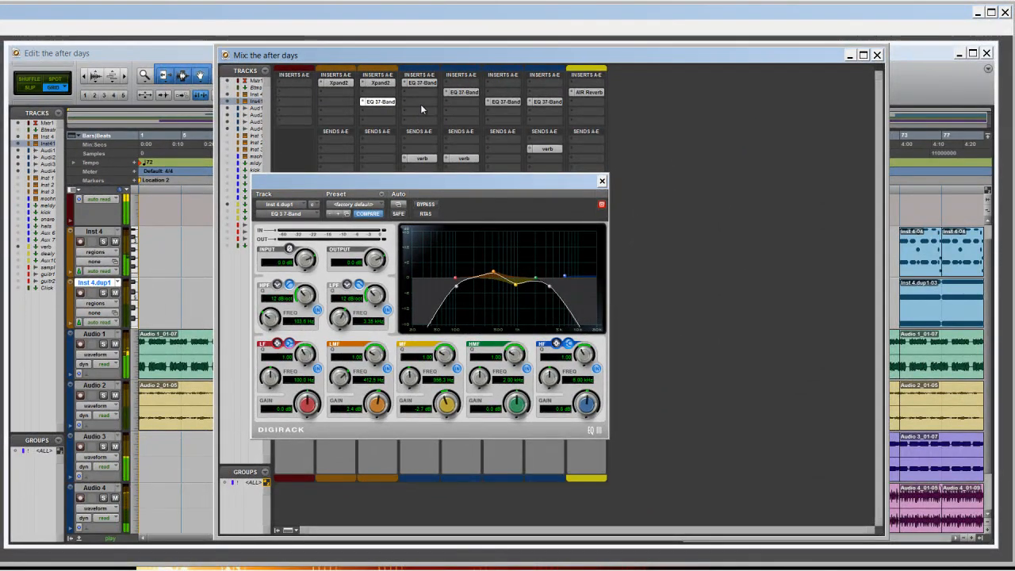
click(423, 83)
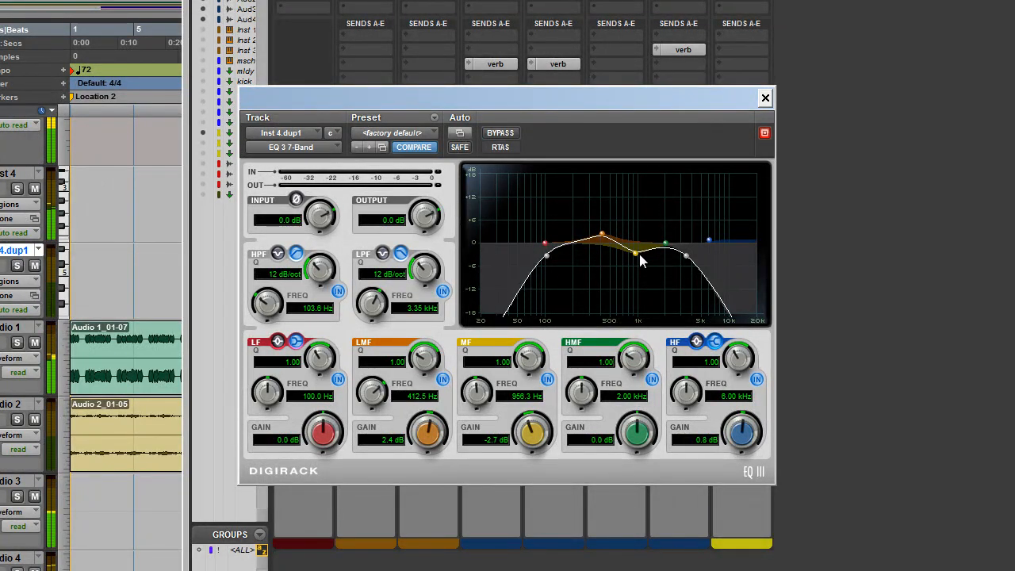
click(491, 1)
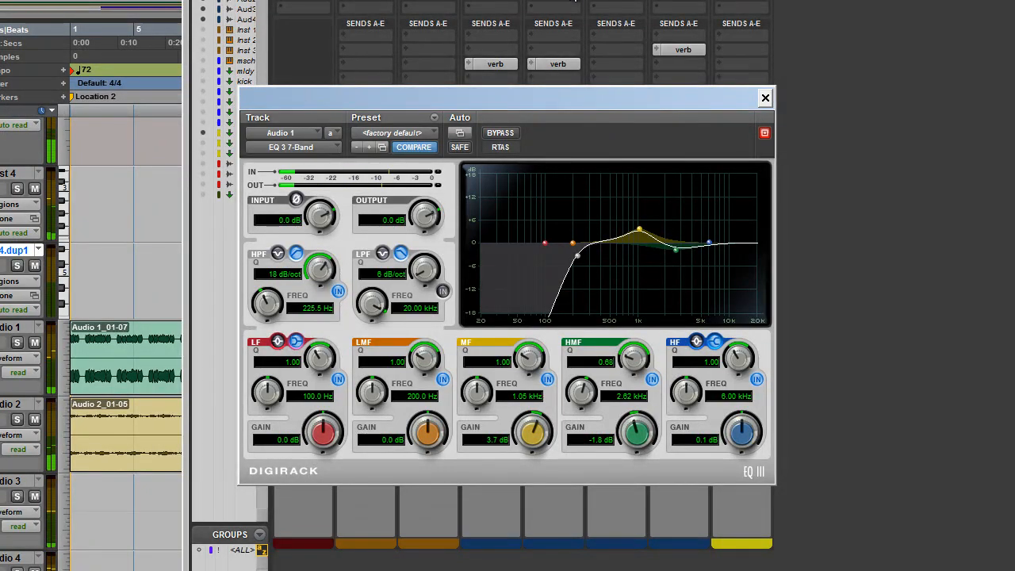
click(571, 1)
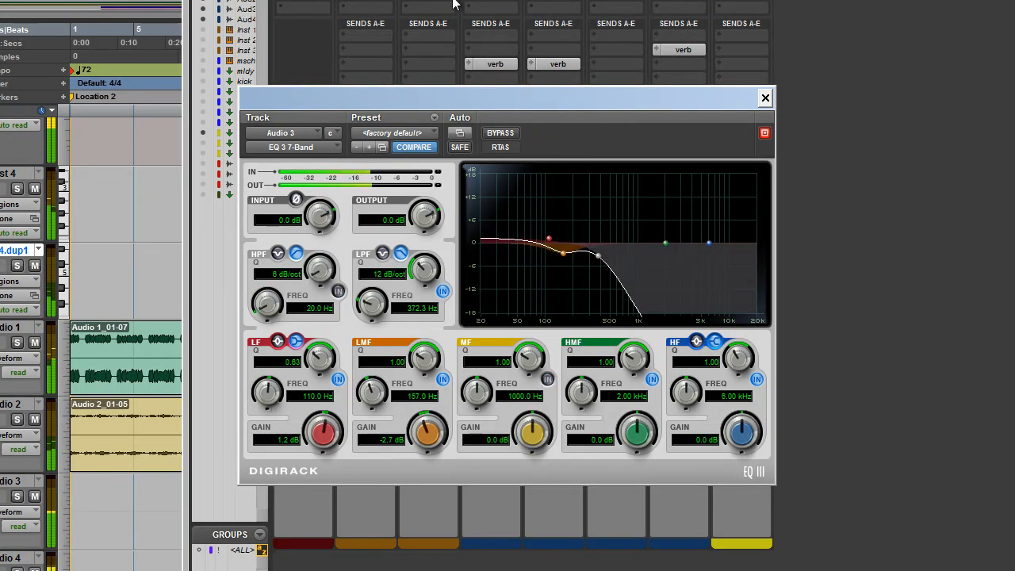
drag(662, 95, 1014, 112)
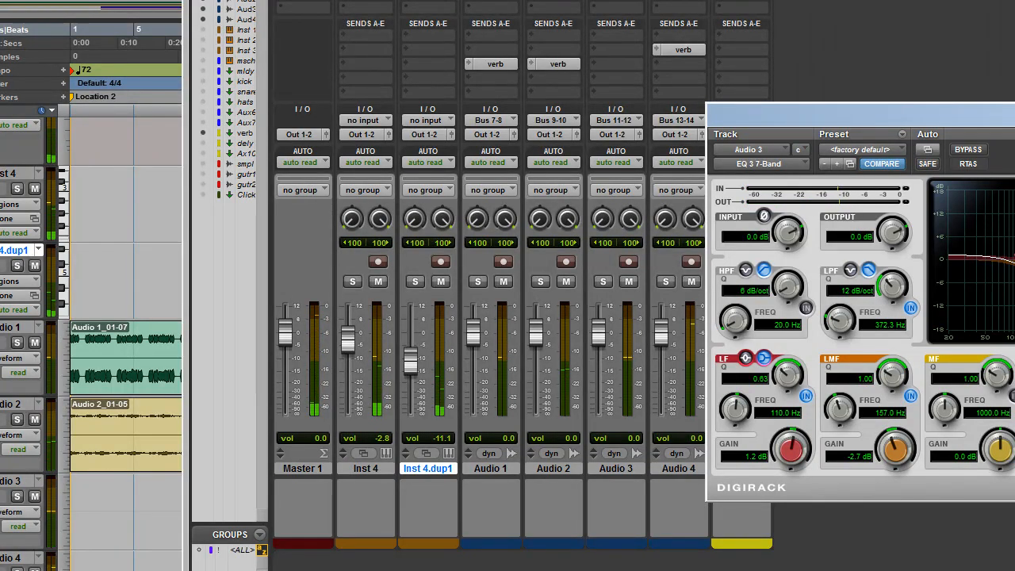
Step: Inspect the part A smart knobs of Inst 4.dup1's Xpand2 instrument and recheck Audio 1's EQ, leaving no plug-in window open
click(435, 1)
click(370, 1)
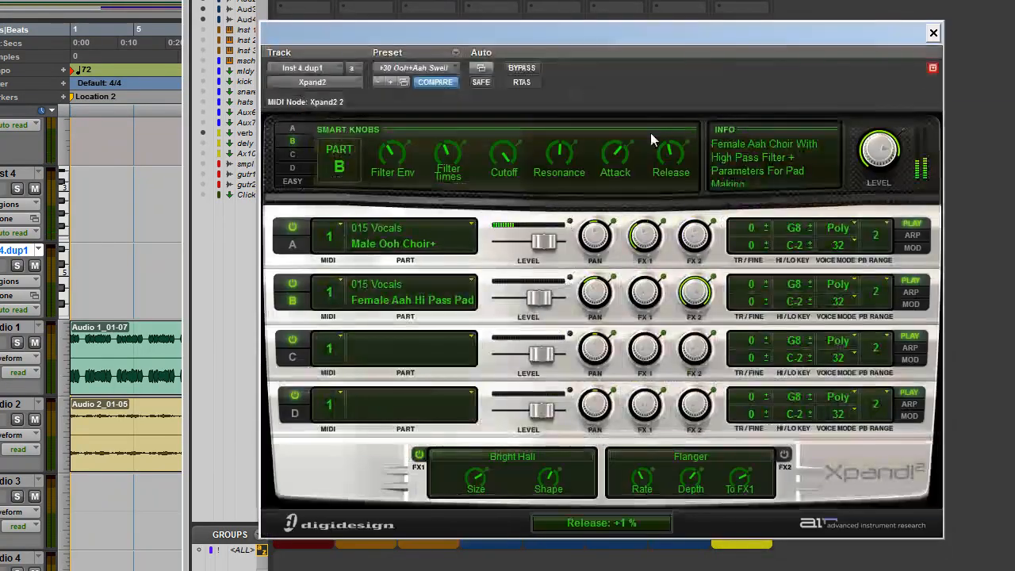
click(935, 32)
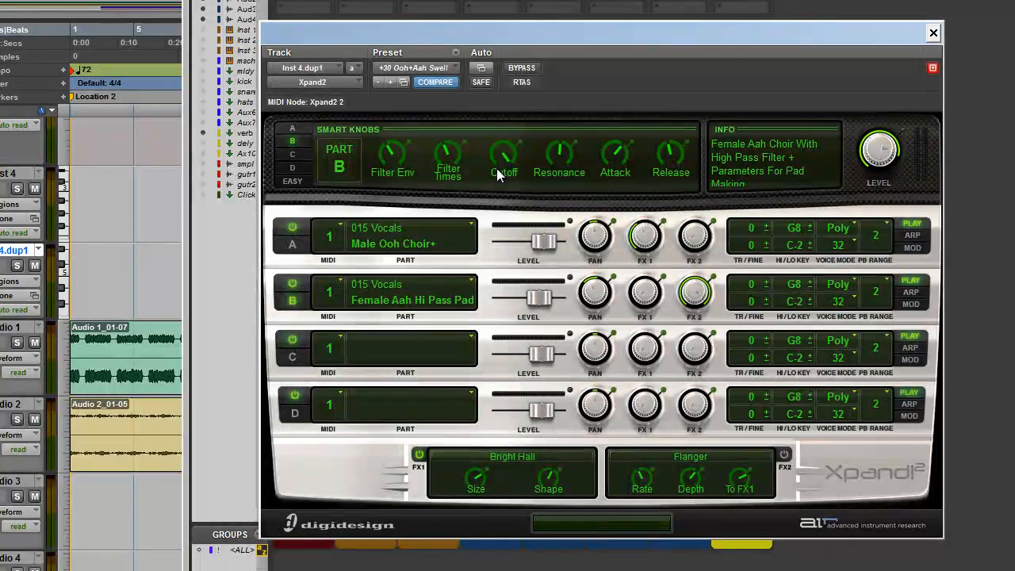
click(294, 129)
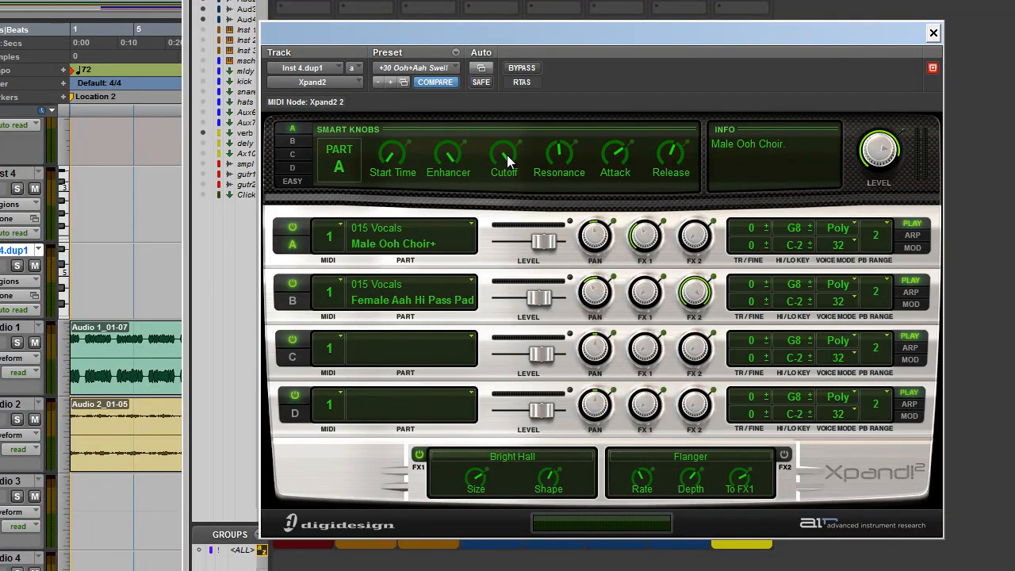
click(500, 1)
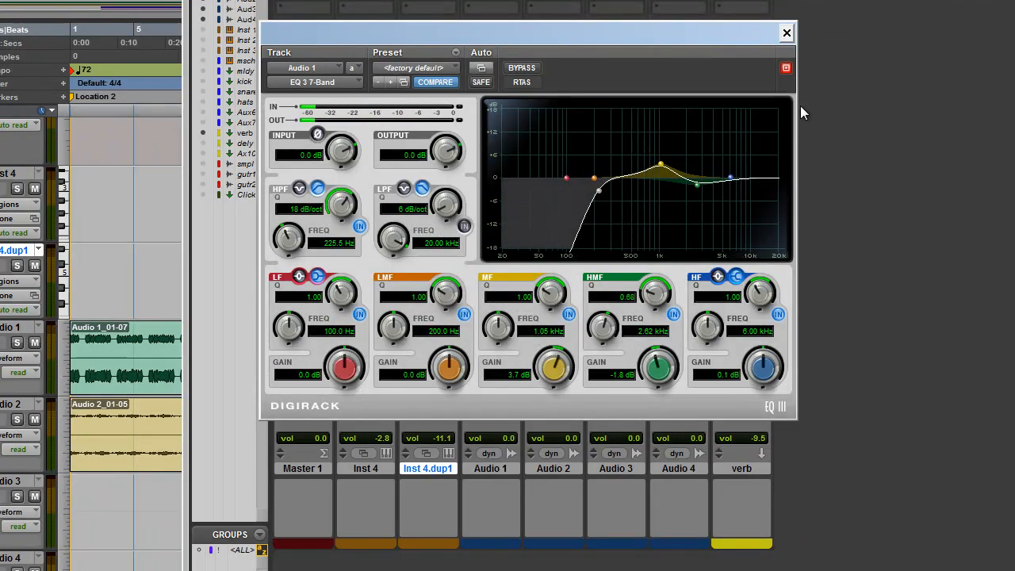
click(788, 33)
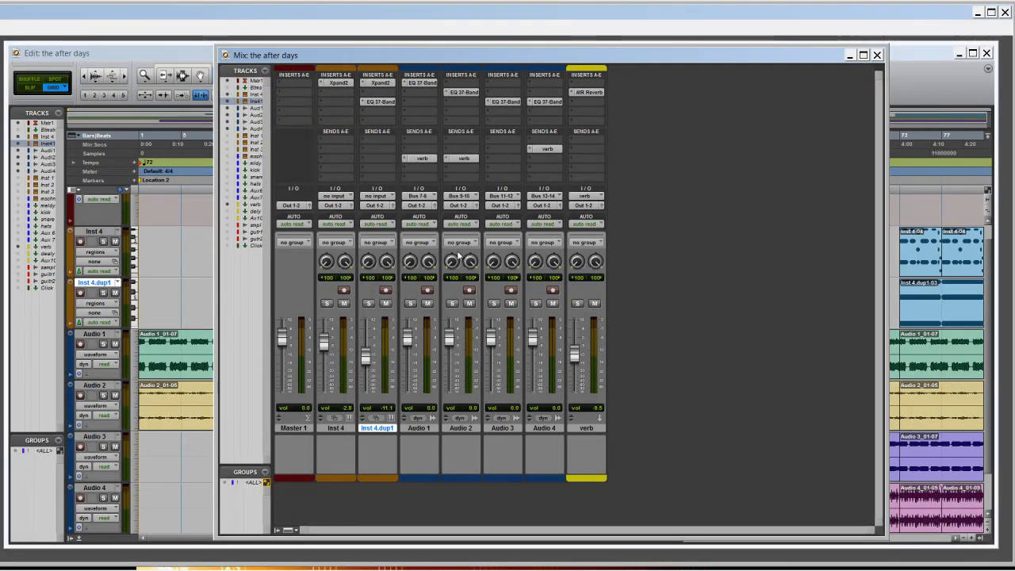
Step: Play the session with Audio 4 selected and examine the Xpand2 patch on the Inst 4 track
click(344, 431)
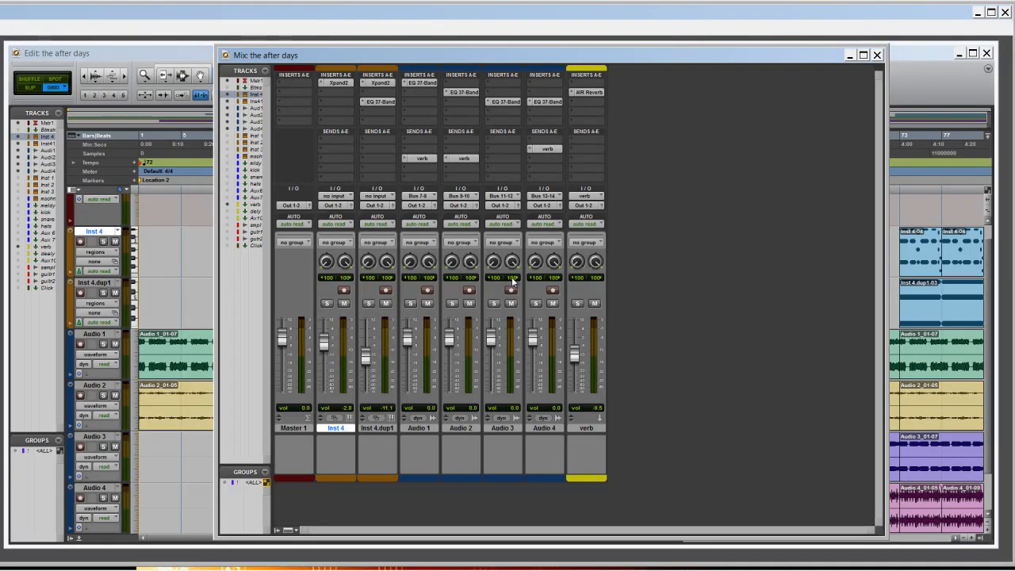
click(544, 428)
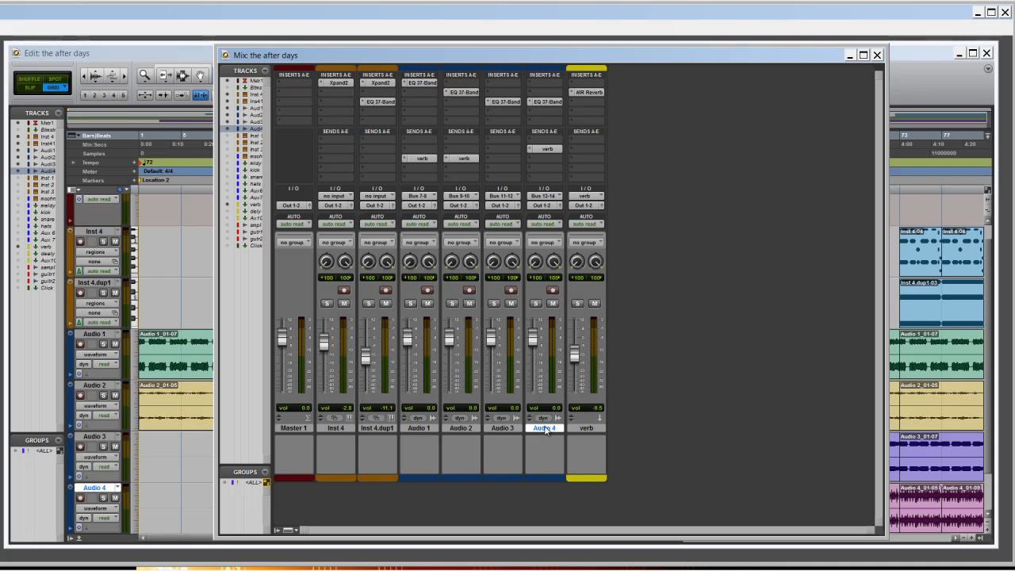
key(space)
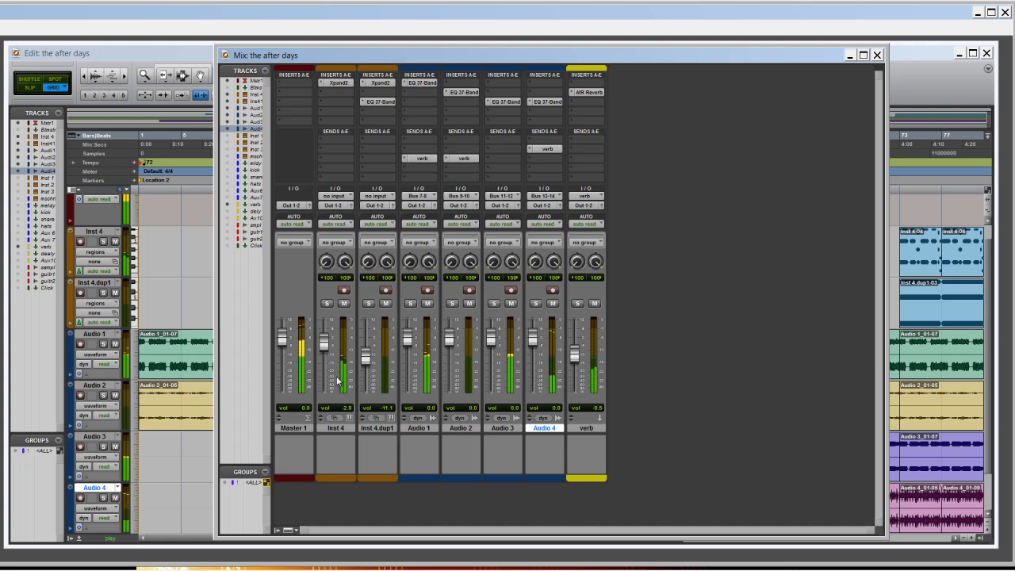
click(336, 83)
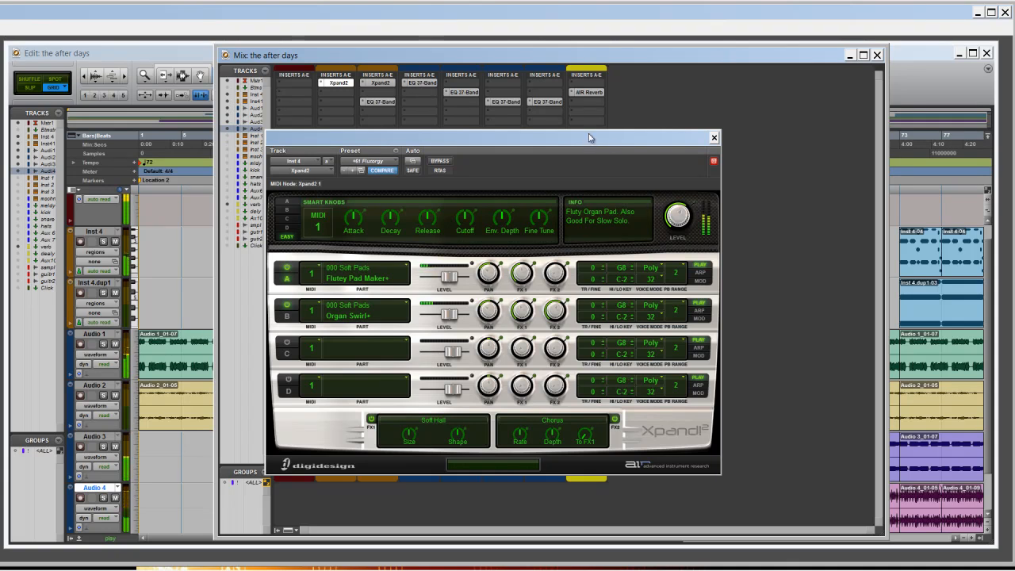
click(713, 137)
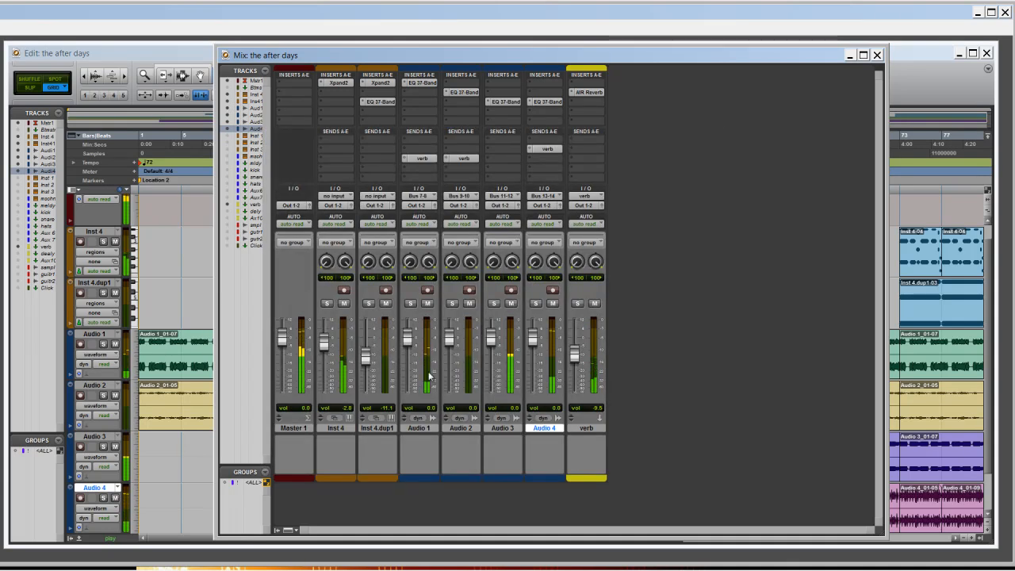